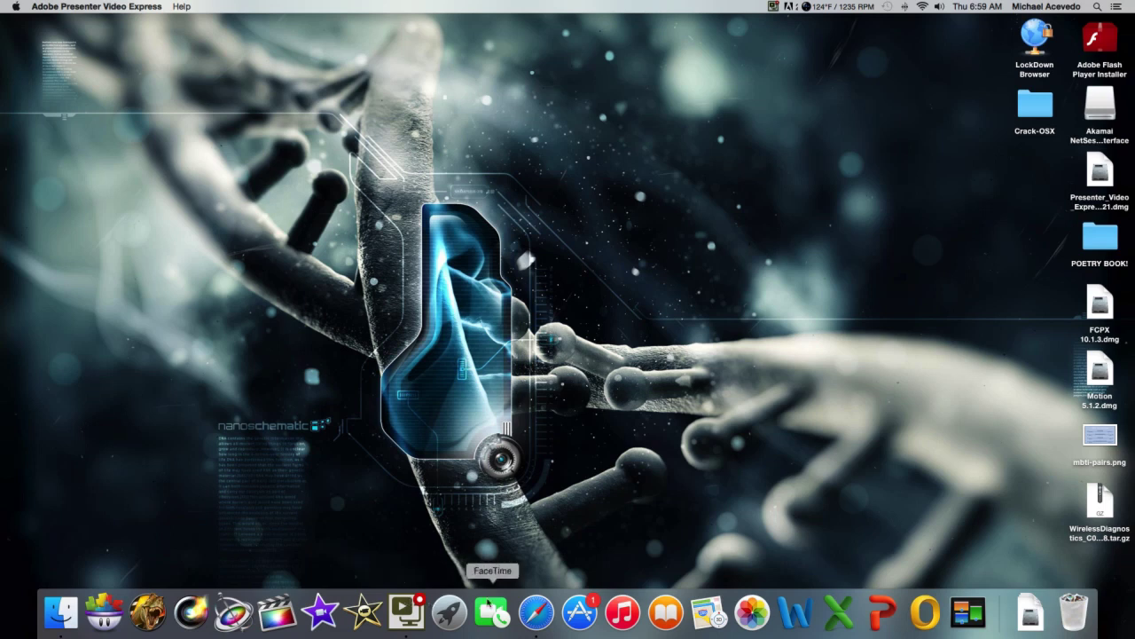
Open Safari and go to the channel's Video Manager through the YouTube bookmark
{"action": "left_click", "coordinate": [531, 611]}
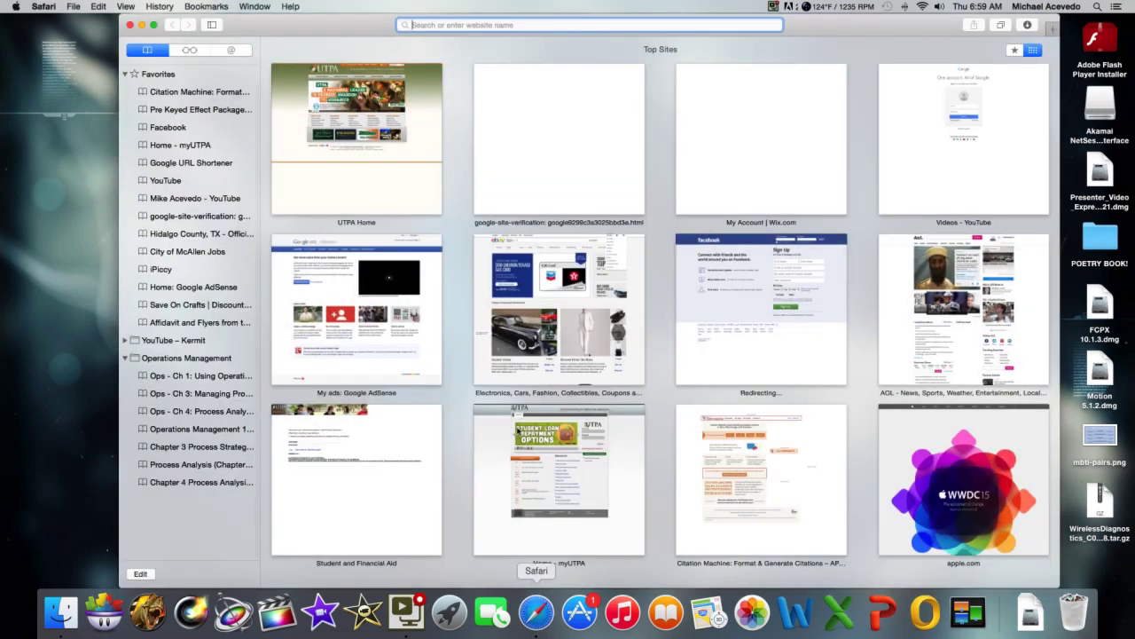
{"action": "left_click", "coordinate": [166, 180]}
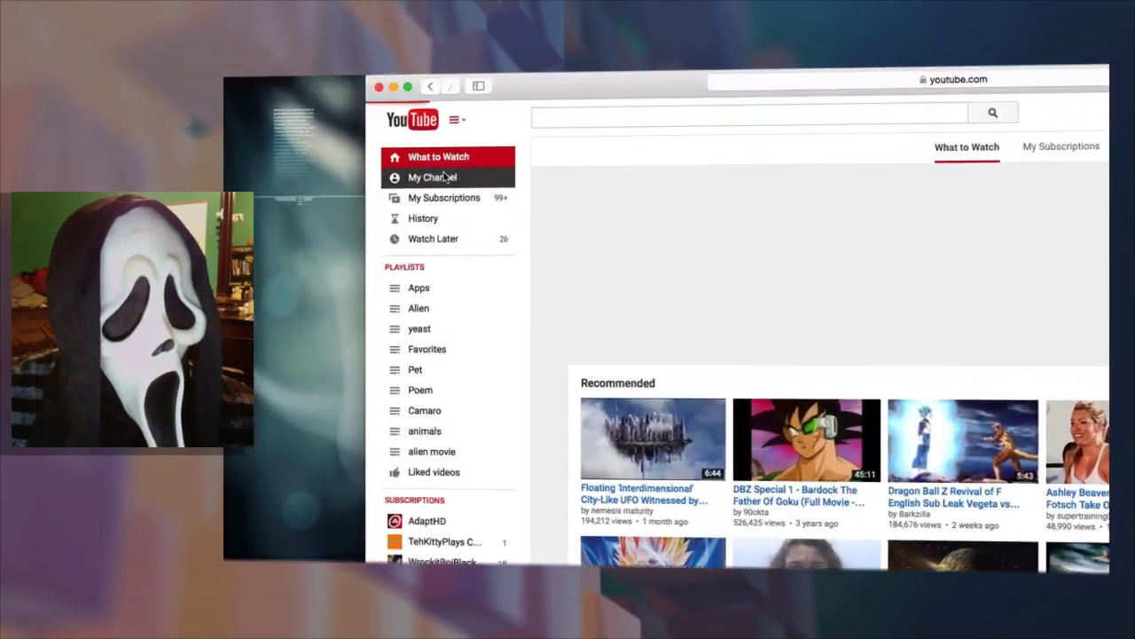
{"action": "left_click", "coordinate": [388, 157]}
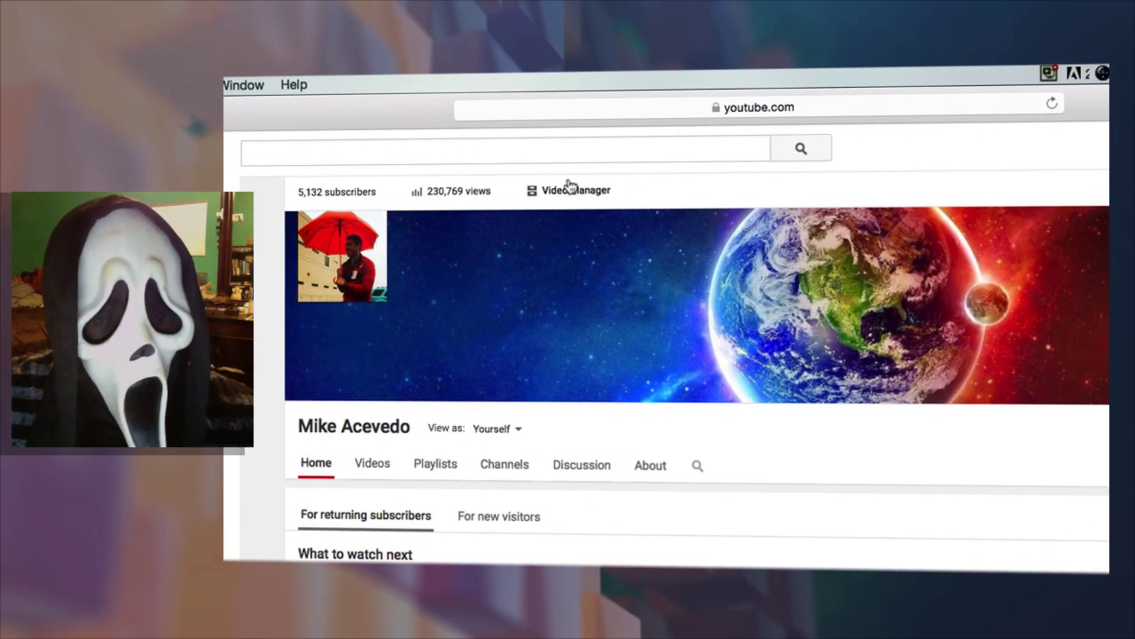
{"action": "left_click", "coordinate": [573, 188]}
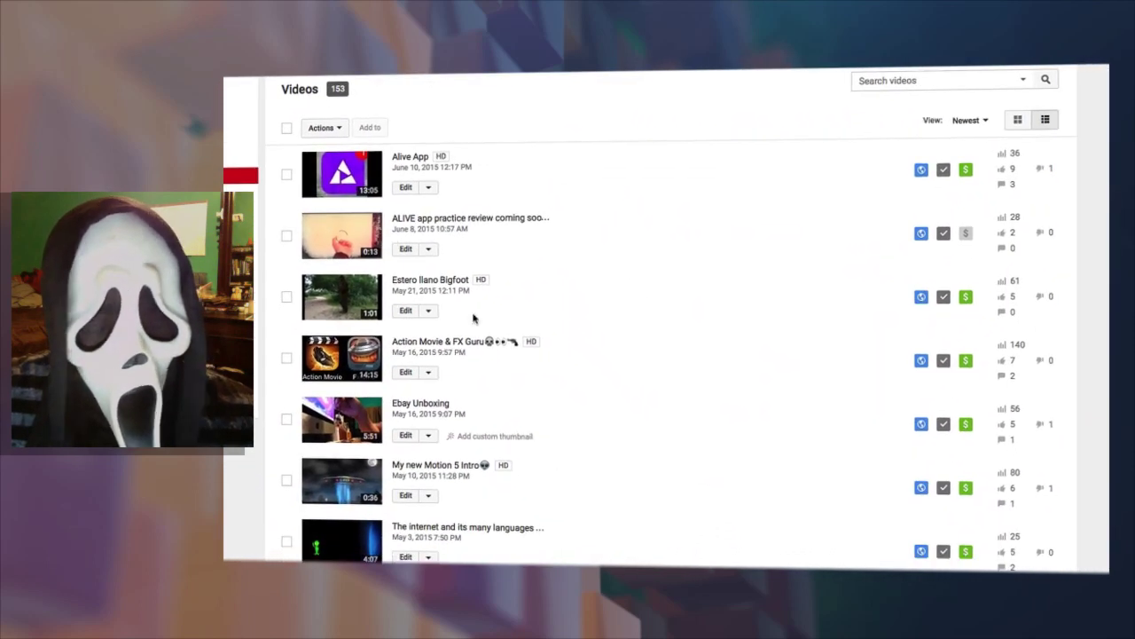
Scan the uploaded videos and open the edit page for 'Action Movie & FX Guru'
{"action": "scroll", "coordinate": [483, 271], "scroll_direction": "down", "scroll_amount": 15}
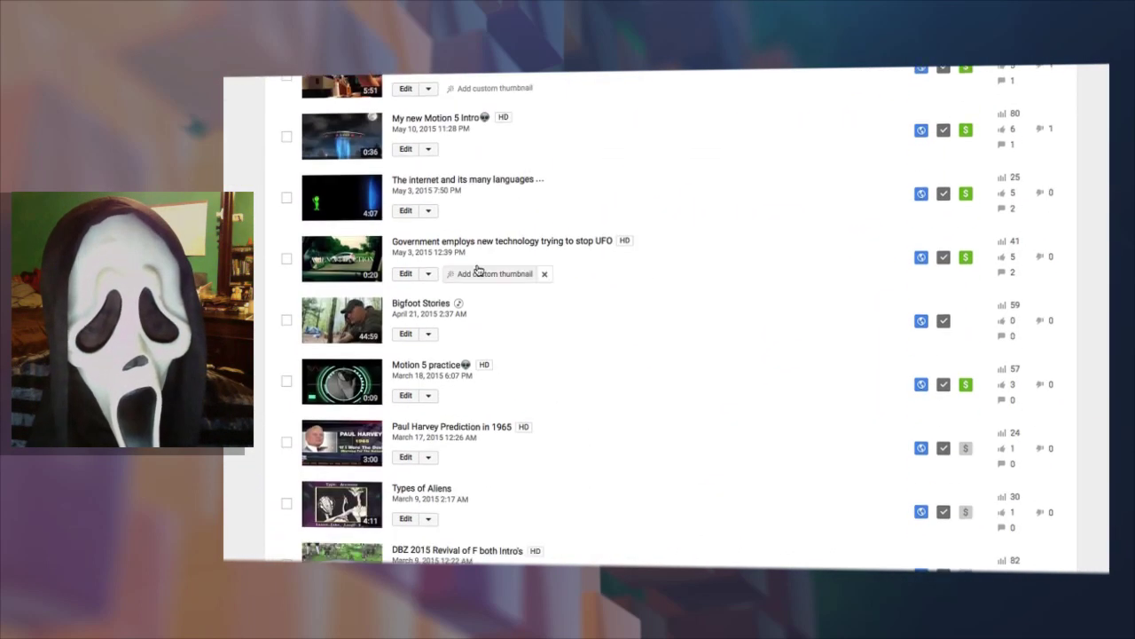
{"action": "scroll", "coordinate": [479, 271], "scroll_direction": "up", "scroll_amount": 15}
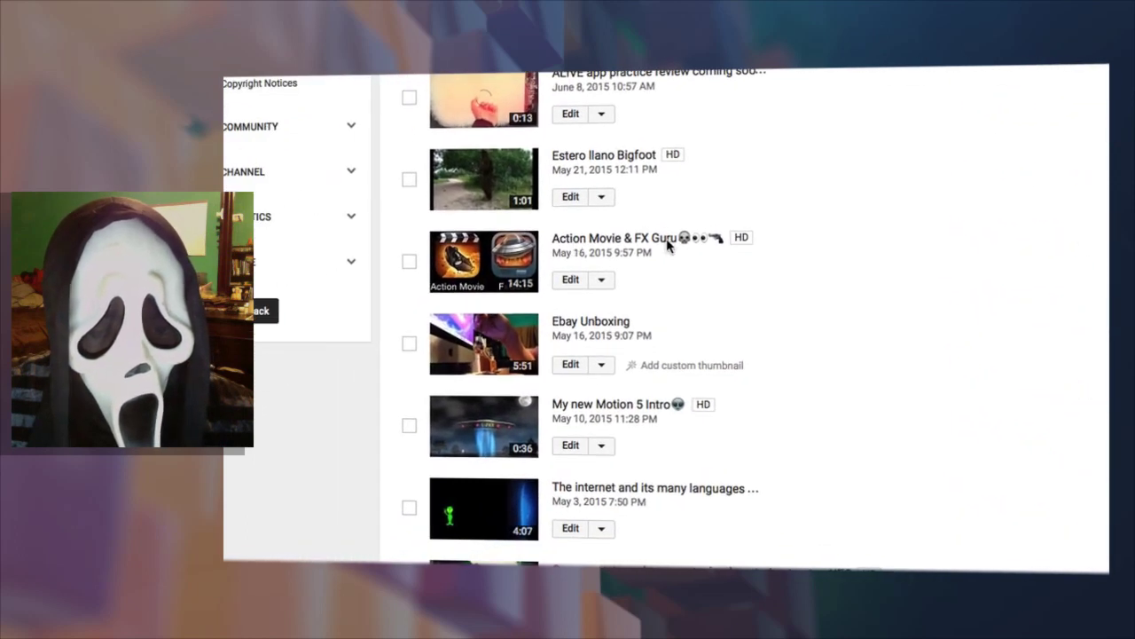
{"action": "left_click", "coordinate": [572, 279]}
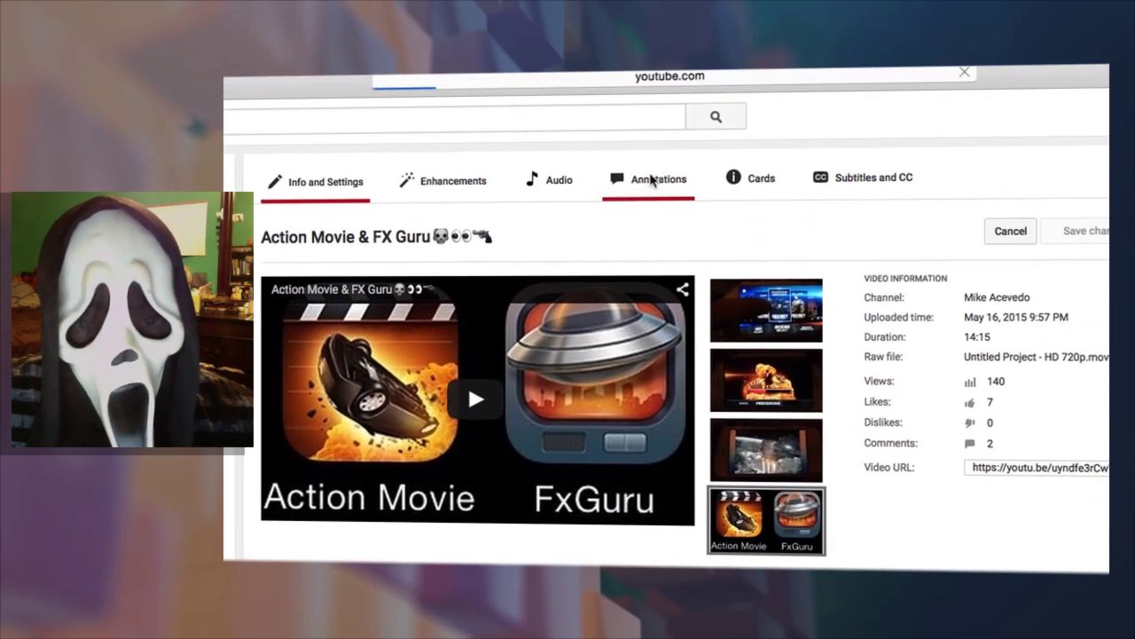
Switch to the Action Movie & FX Guru annotations editor with the preview paused
{"action": "left_click", "coordinate": [650, 179]}
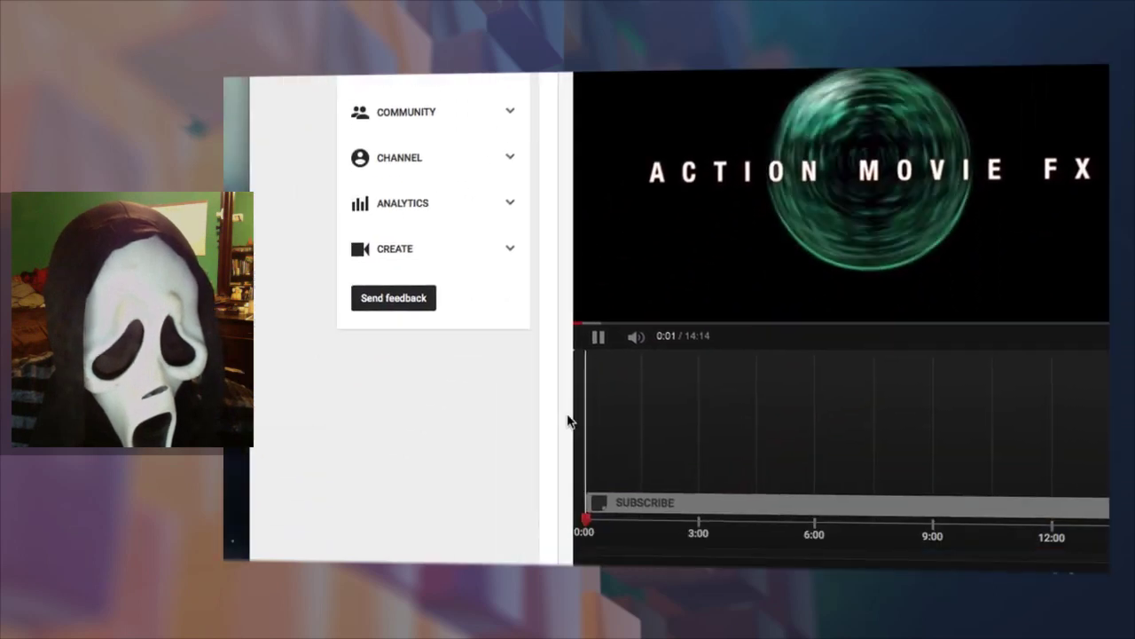
{"action": "key", "text": "space"}
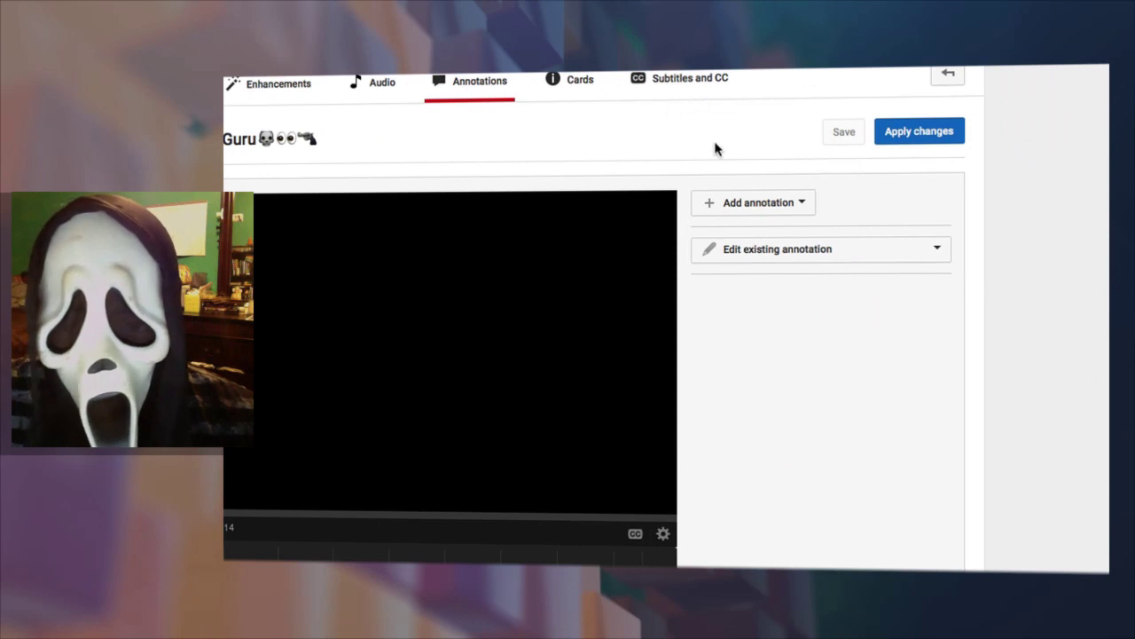
{"action": "left_click", "coordinate": [796, 201]}
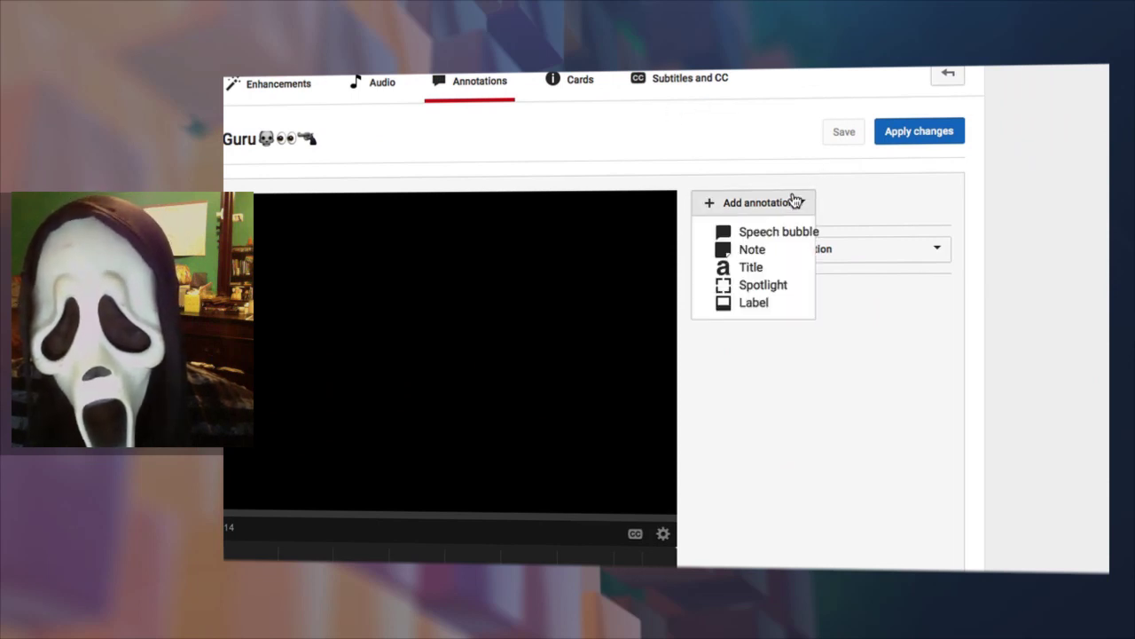
Add a Note annotation with the text 'SUBSCRIBE', spanning 0:00 to 0:42.7
{"action": "left_click", "coordinate": [772, 247]}
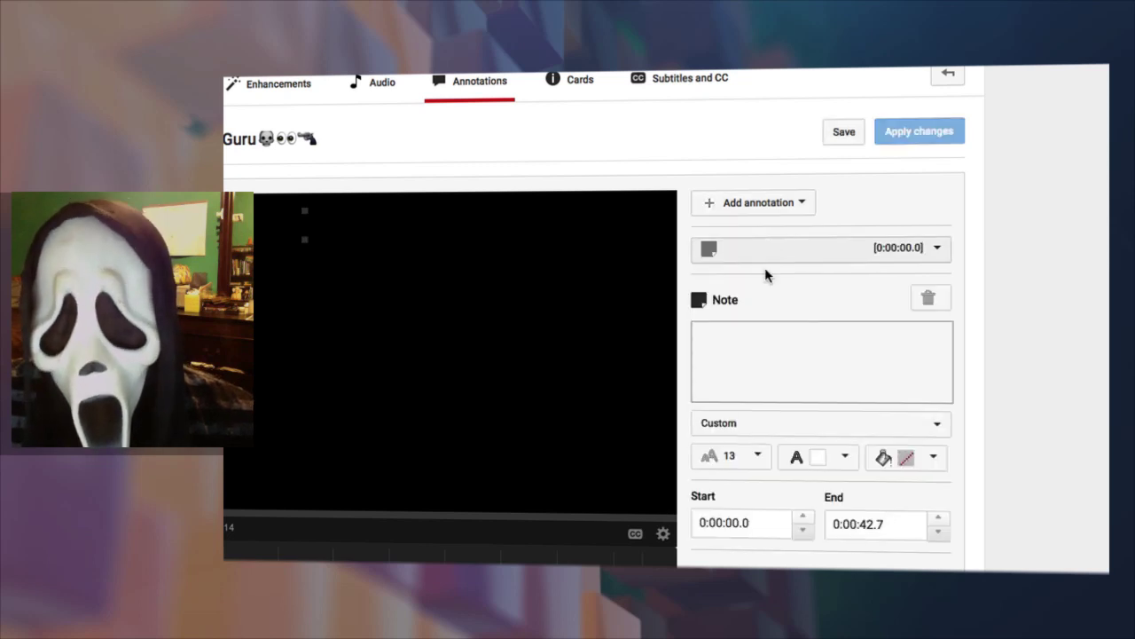
{"action": "left_click", "coordinate": [732, 347]}
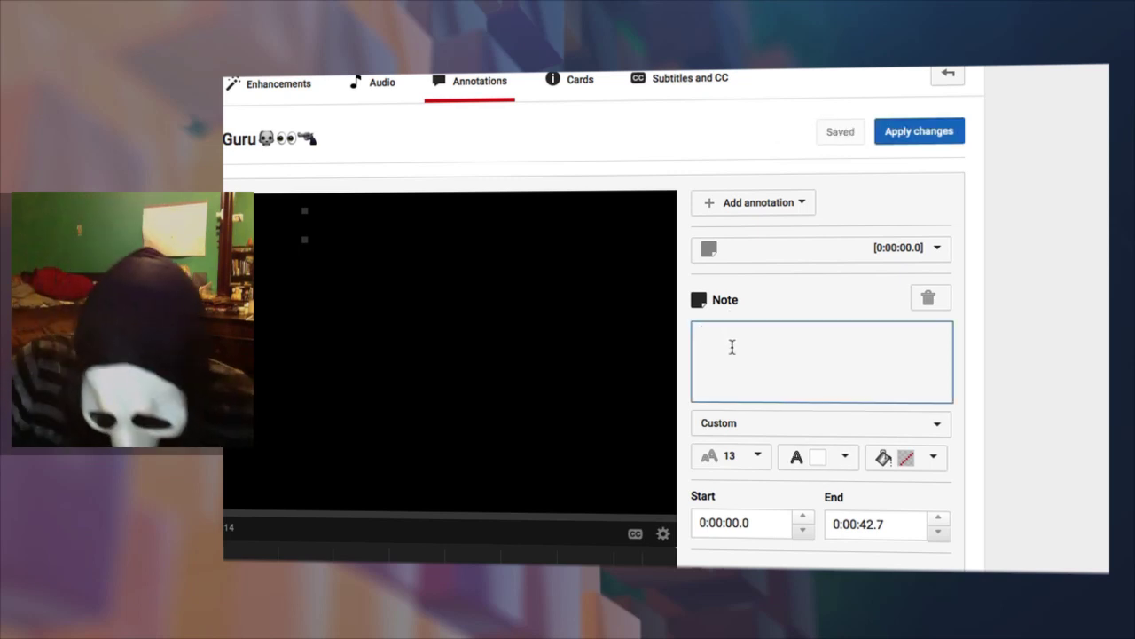
{"action": "type", "text": "S"}
{"action": "type", "text": "U"}
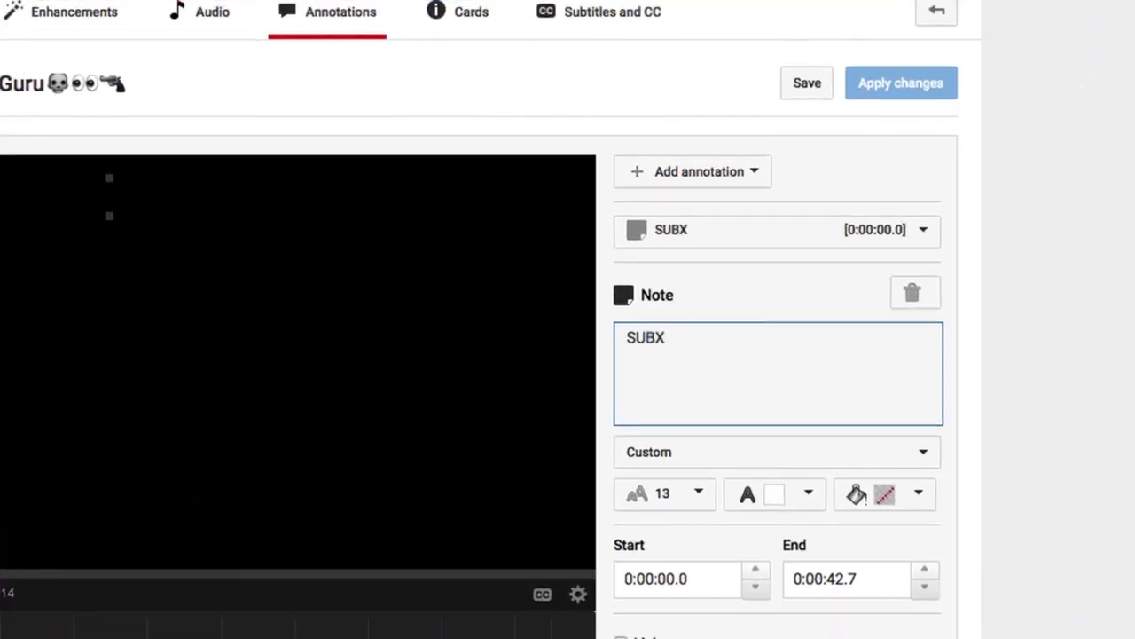
{"action": "type", "text": "BSCRIBE"}
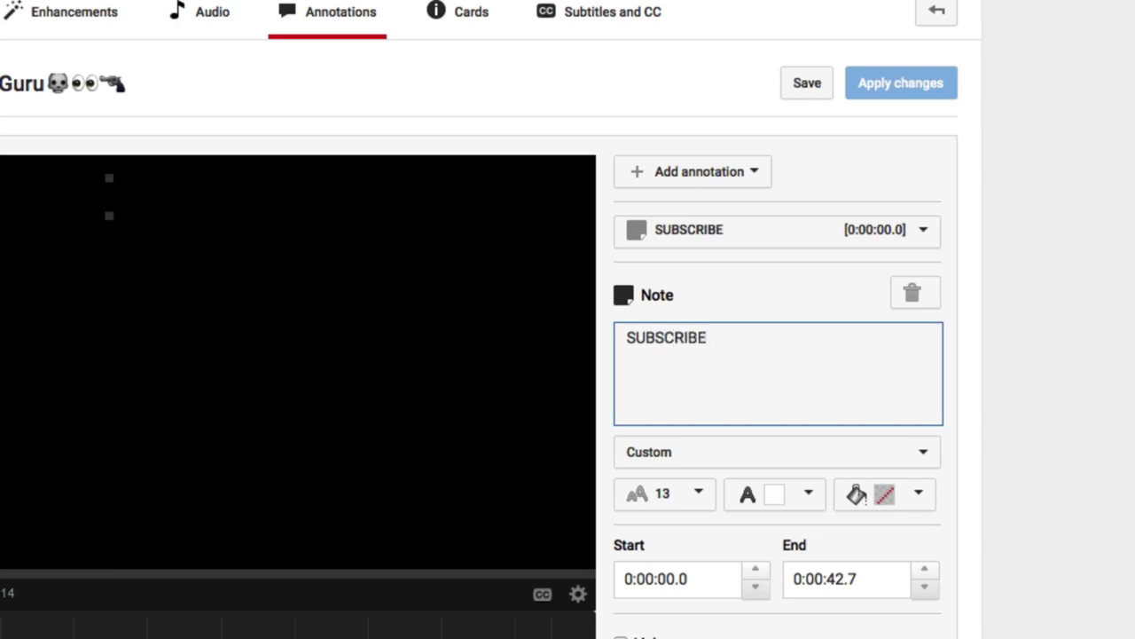
{"action": "left_click", "coordinate": [805, 492]}
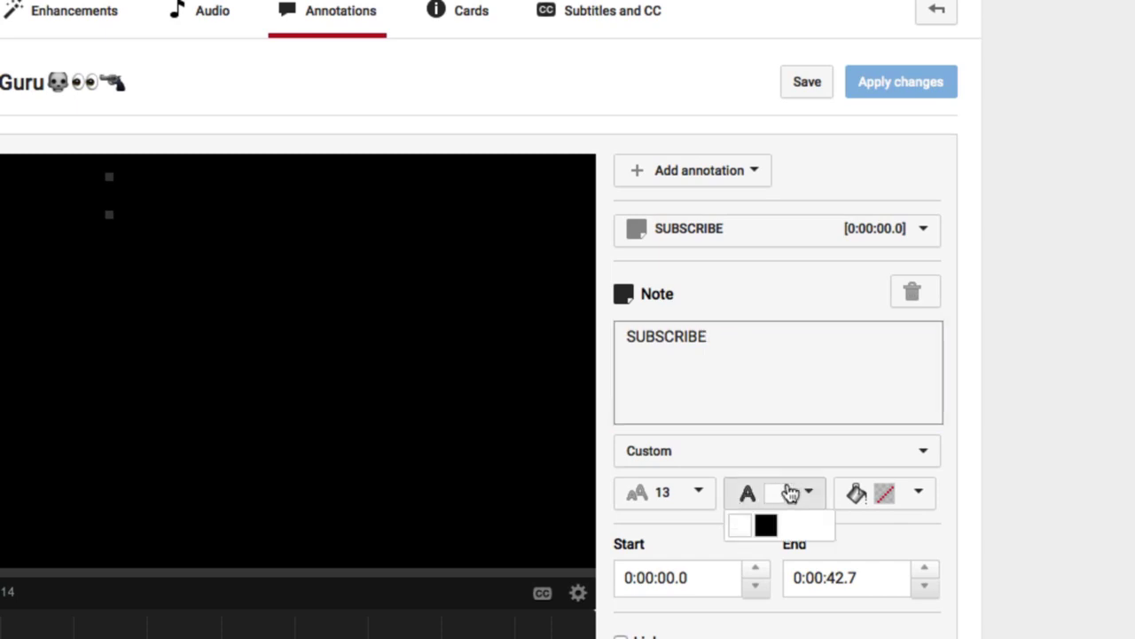
Give the SUBSCRIBE note white text and a red background, and narrow its box
{"action": "left_click", "coordinate": [798, 493]}
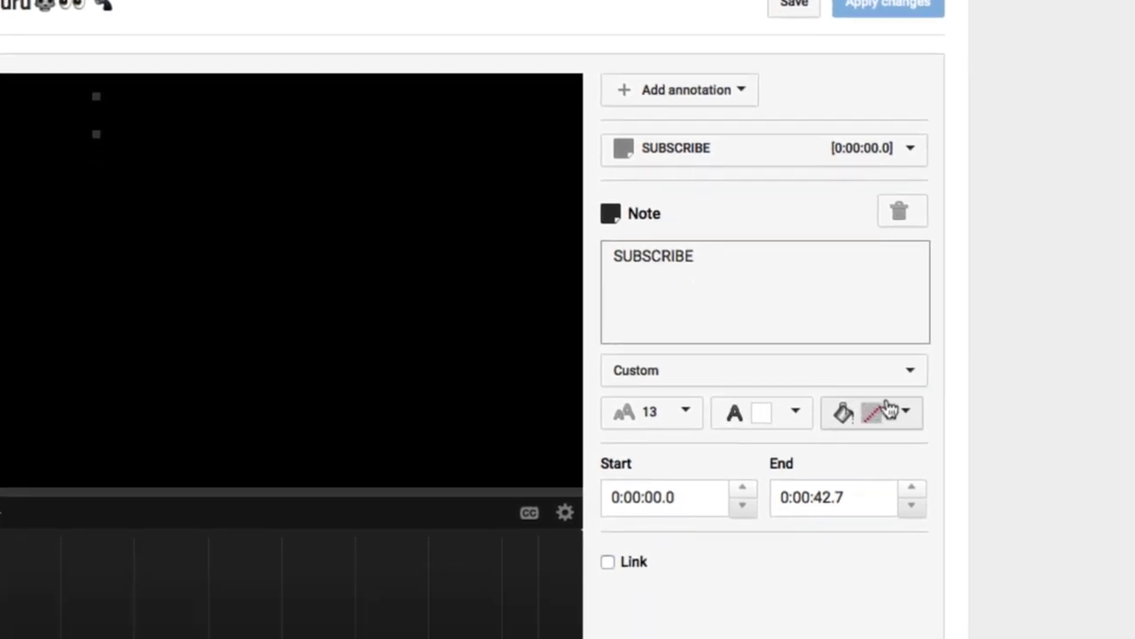
{"action": "left_click", "coordinate": [887, 340]}
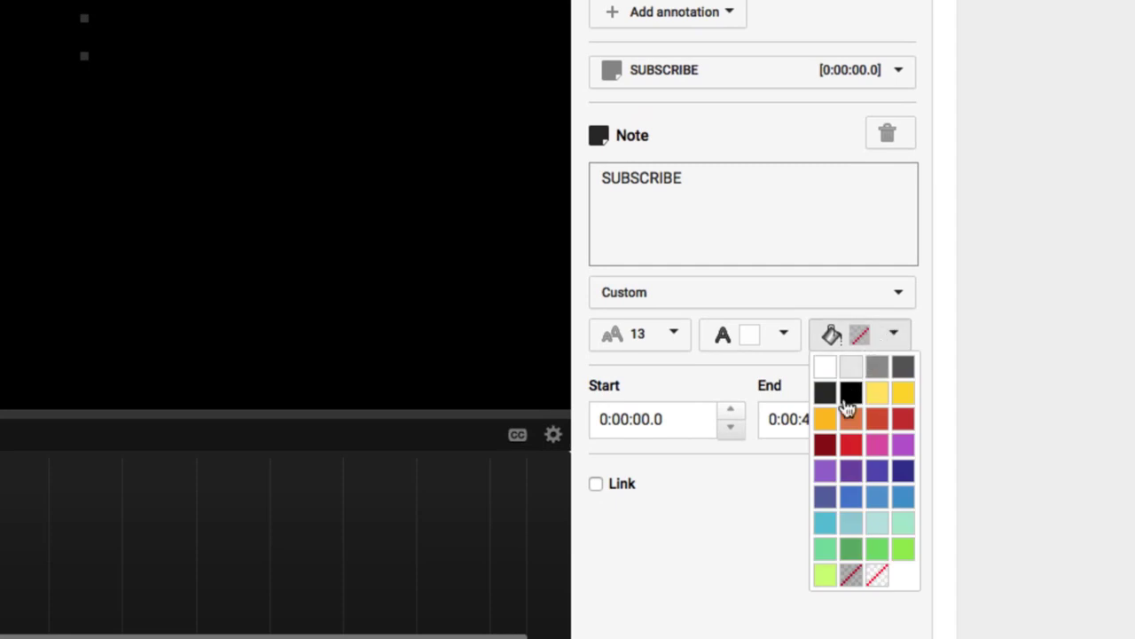
{"action": "left_click", "coordinate": [834, 439]}
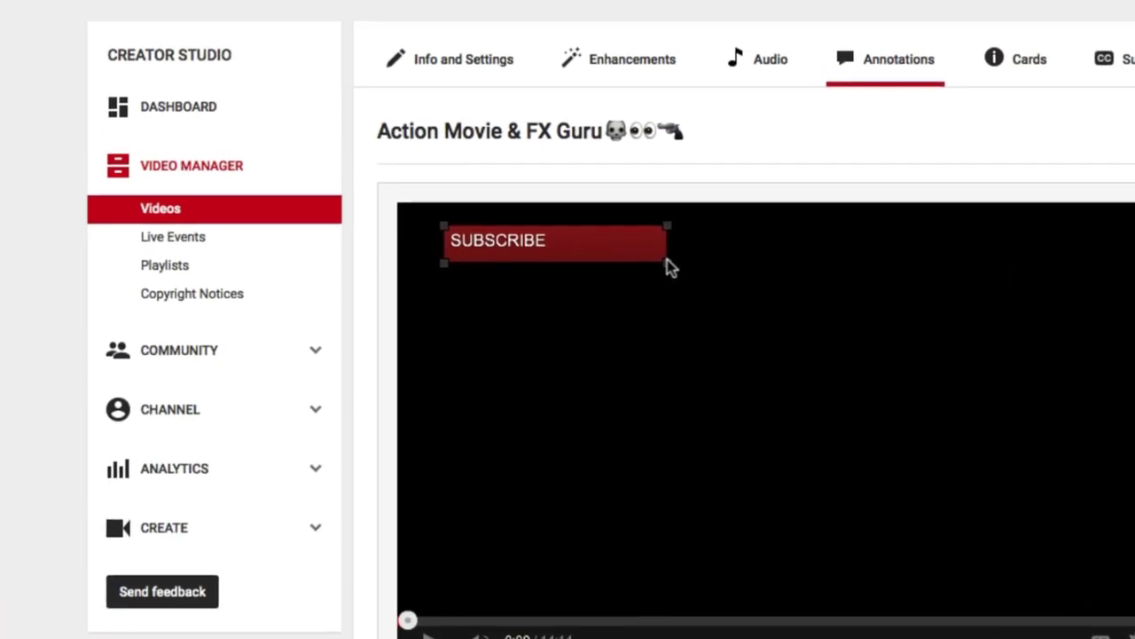
{"action": "left_click_drag", "start_coordinate": [668, 267], "coordinate": [553, 251]}
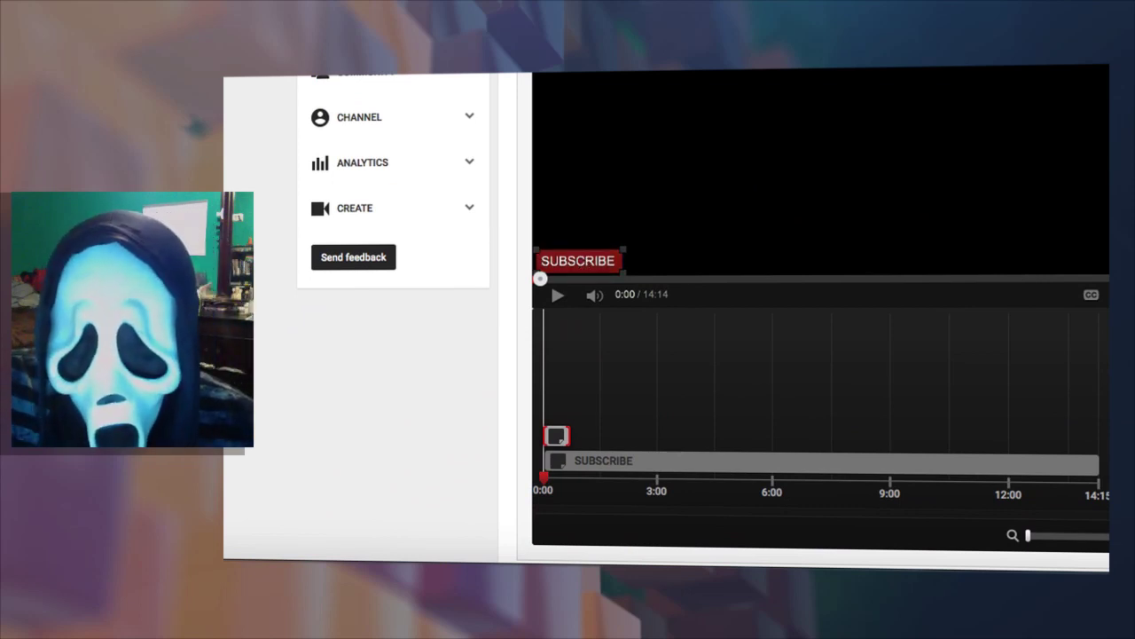
{"action": "left_click", "coordinate": [852, 324]}
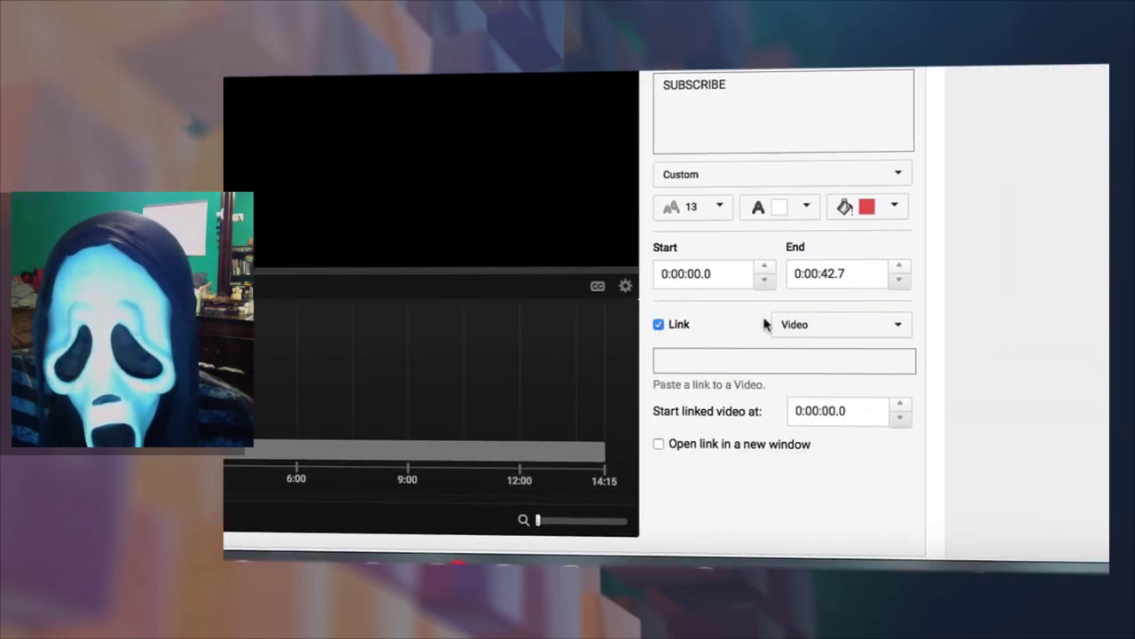
Set the note's link type to Subscribe and enter the channel user name
{"action": "left_click", "coordinate": [889, 326]}
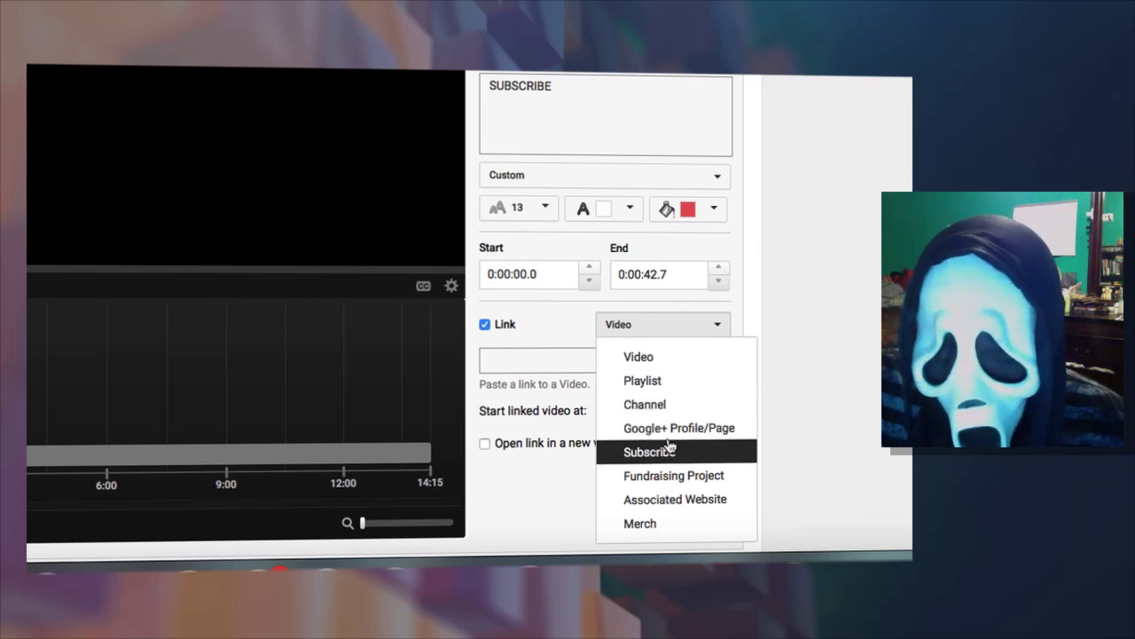
{"action": "left_click", "coordinate": [672, 449]}
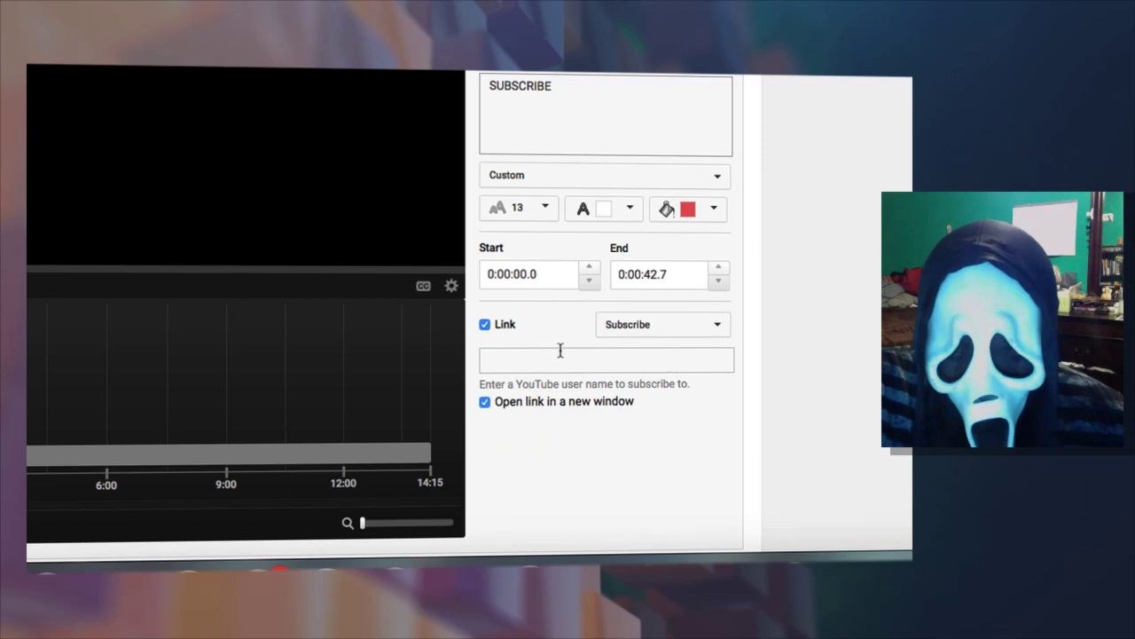
{"action": "left_click", "coordinate": [561, 351]}
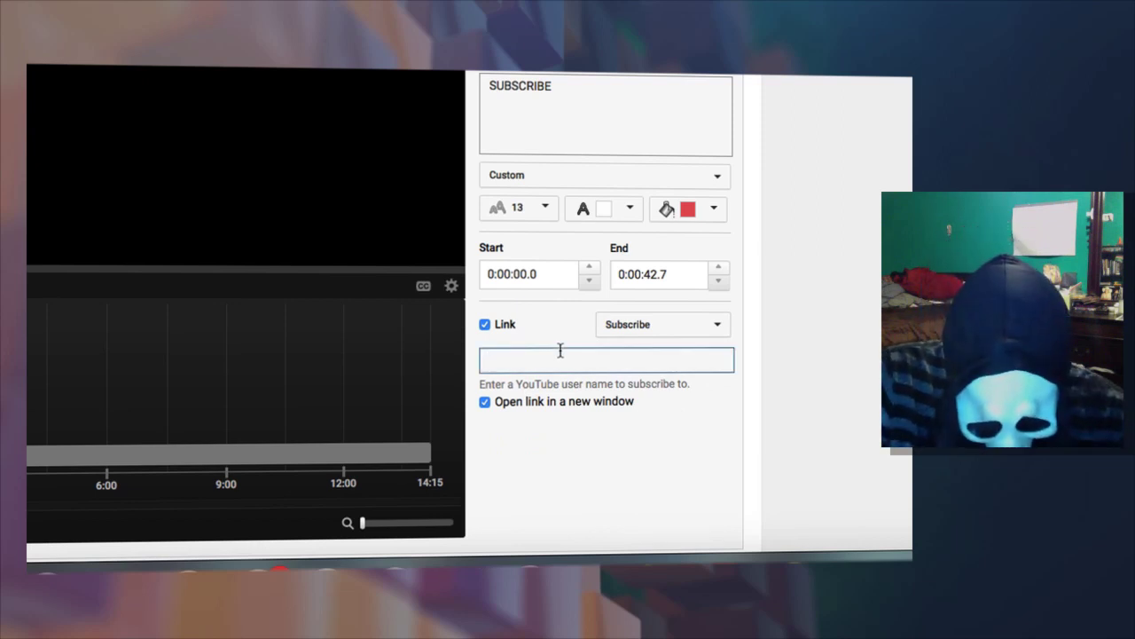
{"action": "type", "text": "th"}
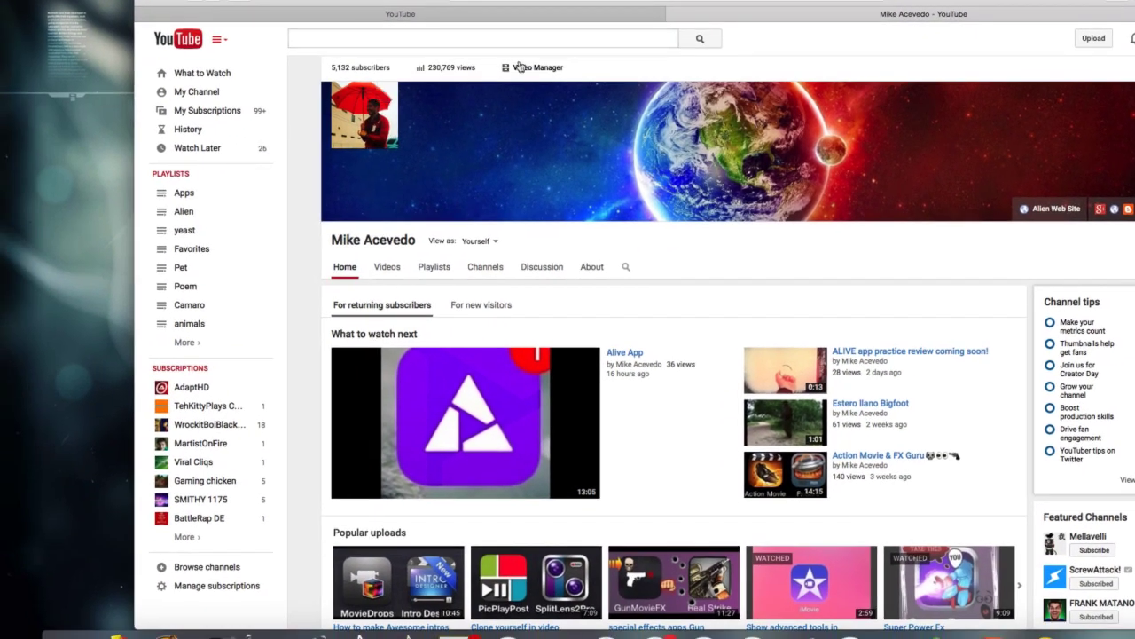
{"action": "left_click", "coordinate": [622, 11]}
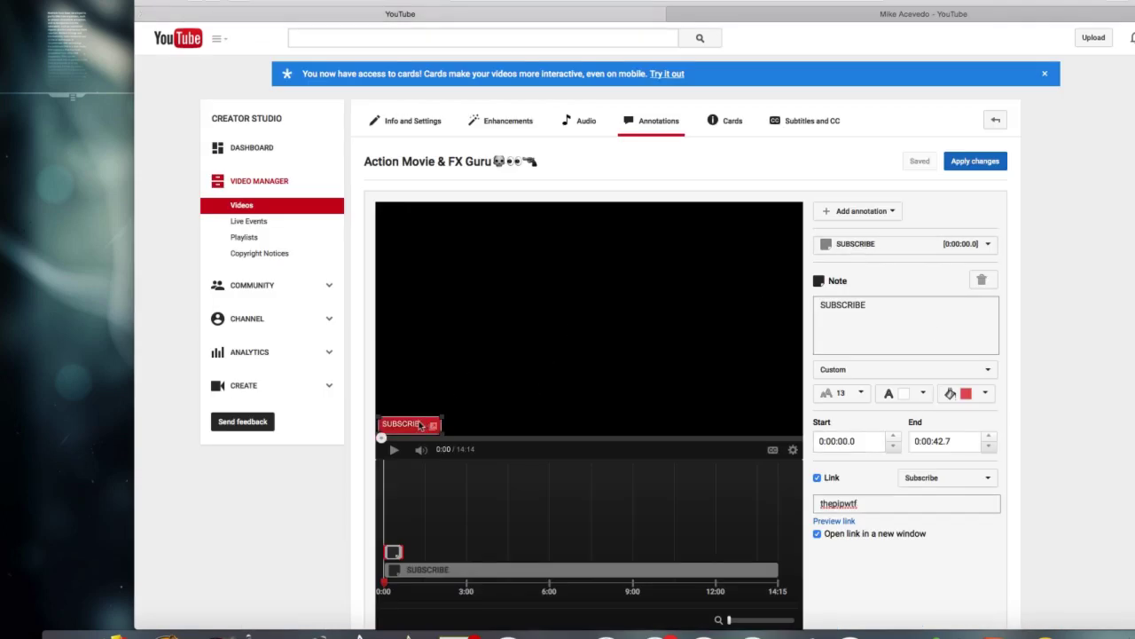
Play the video to preview the SUBSCRIBE note over the Action Movie footage
{"action": "mouse_move", "coordinate": [432, 418]}
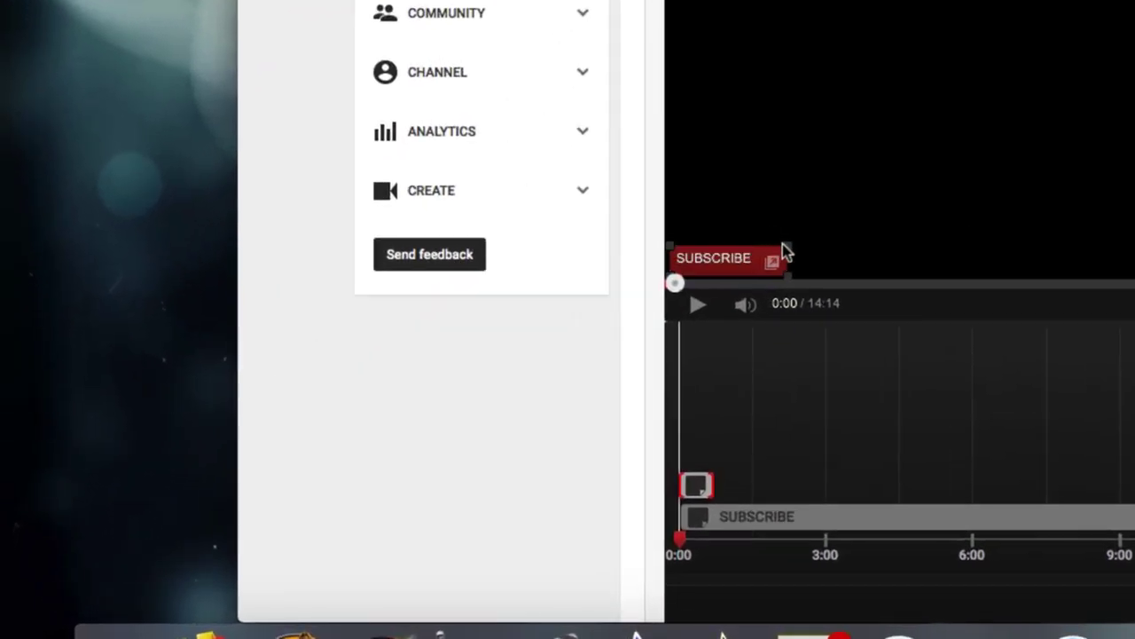
{"action": "key", "text": "space"}
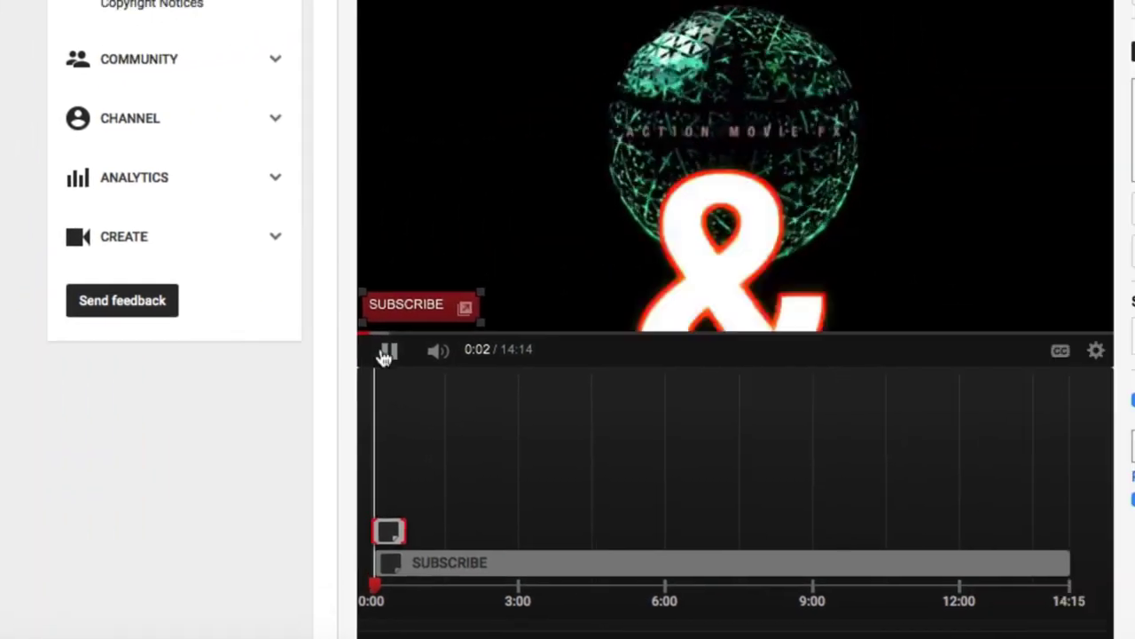
Pause the preview and drag the short SUBSCRIBE note's end out to 0:01:57.2
{"action": "left_click", "coordinate": [696, 304]}
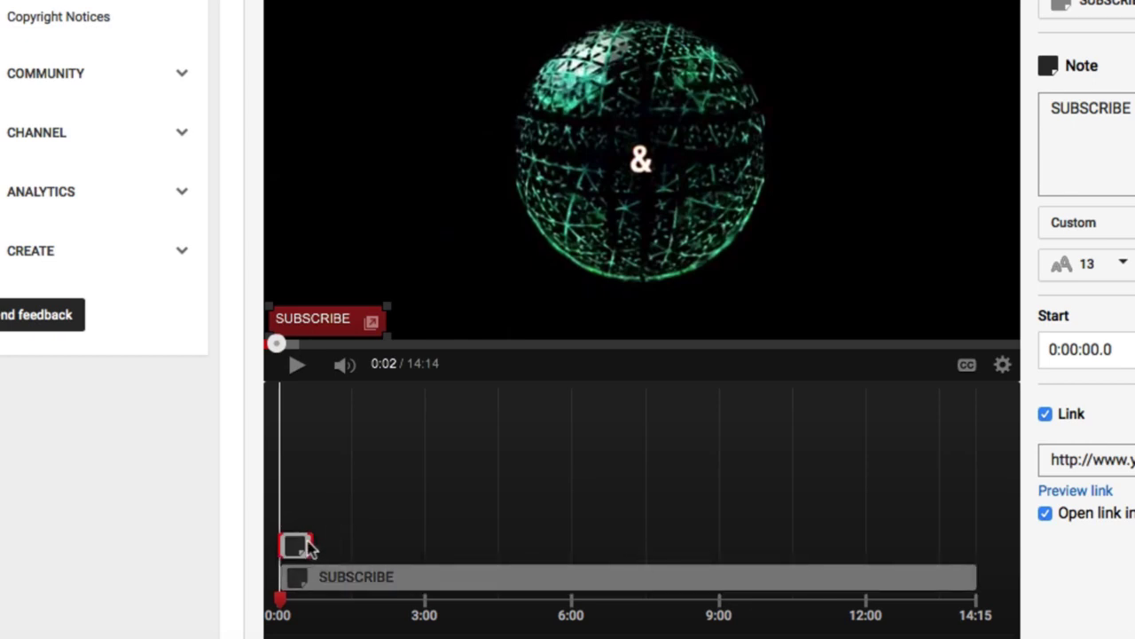
{"action": "mouse_move", "coordinate": [311, 541]}
{"action": "left_mouse_down"}
{"action": "mouse_move", "coordinate": [967, 545]}
{"action": "mouse_move", "coordinate": [320, 533]}
{"action": "mouse_move", "coordinate": [372, 543]}
{"action": "left_mouse_up"}
{"action": "left_click", "coordinate": [344, 571]}
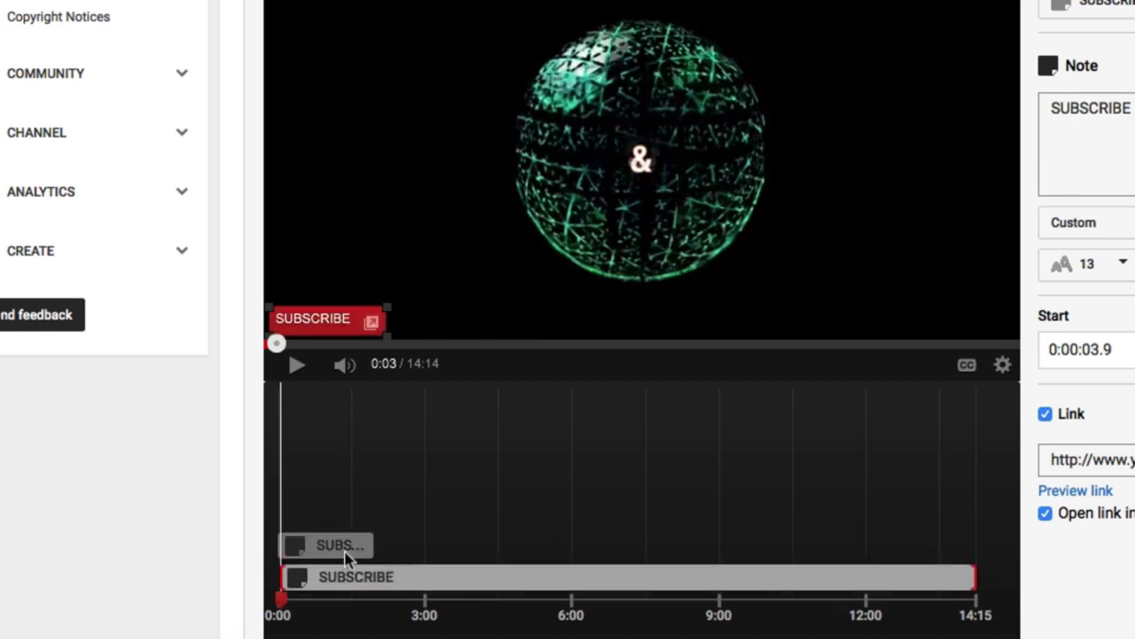
{"action": "left_click", "coordinate": [342, 544]}
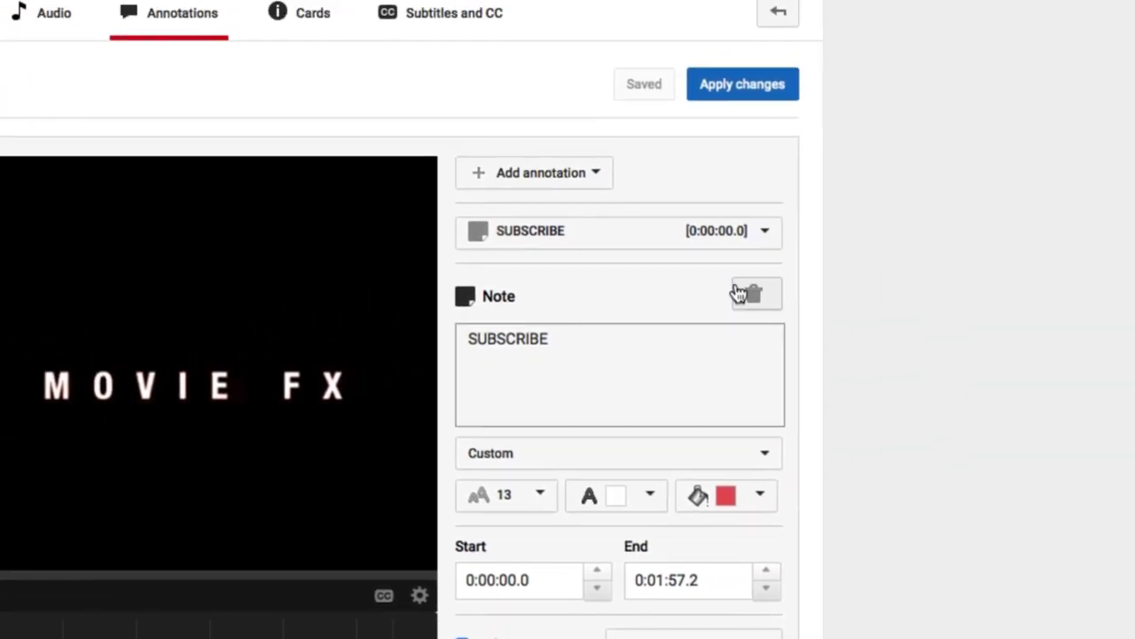
Delete the duplicate note, leaving one SUBSCRIBE note from about 0:00 to 7:30
{"action": "left_click", "coordinate": [750, 294]}
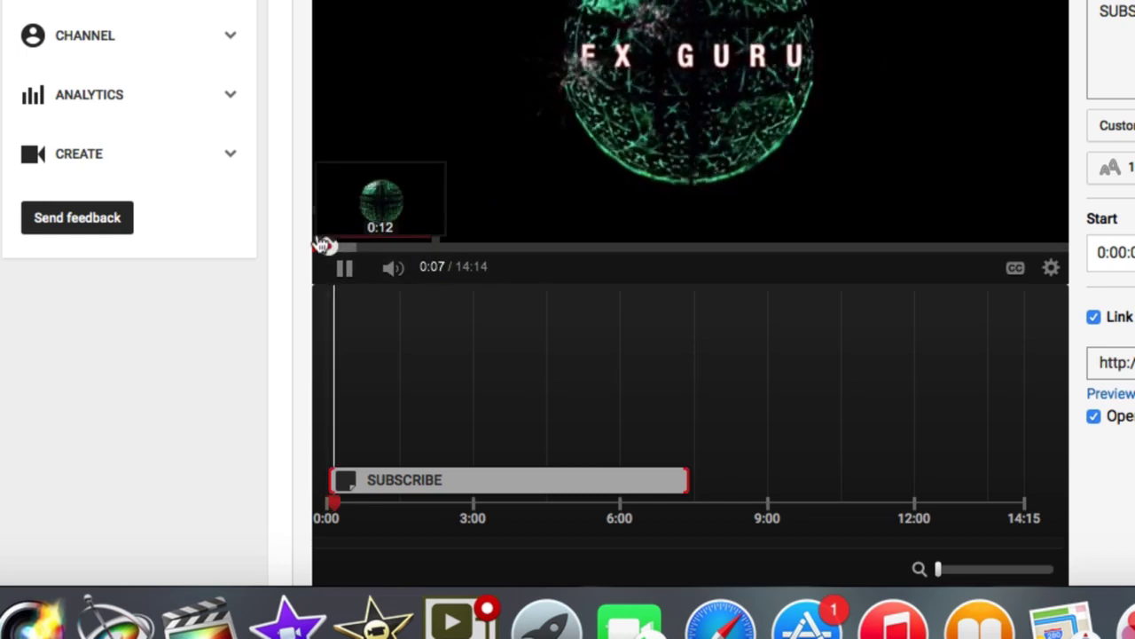
{"action": "left_click", "coordinate": [448, 247]}
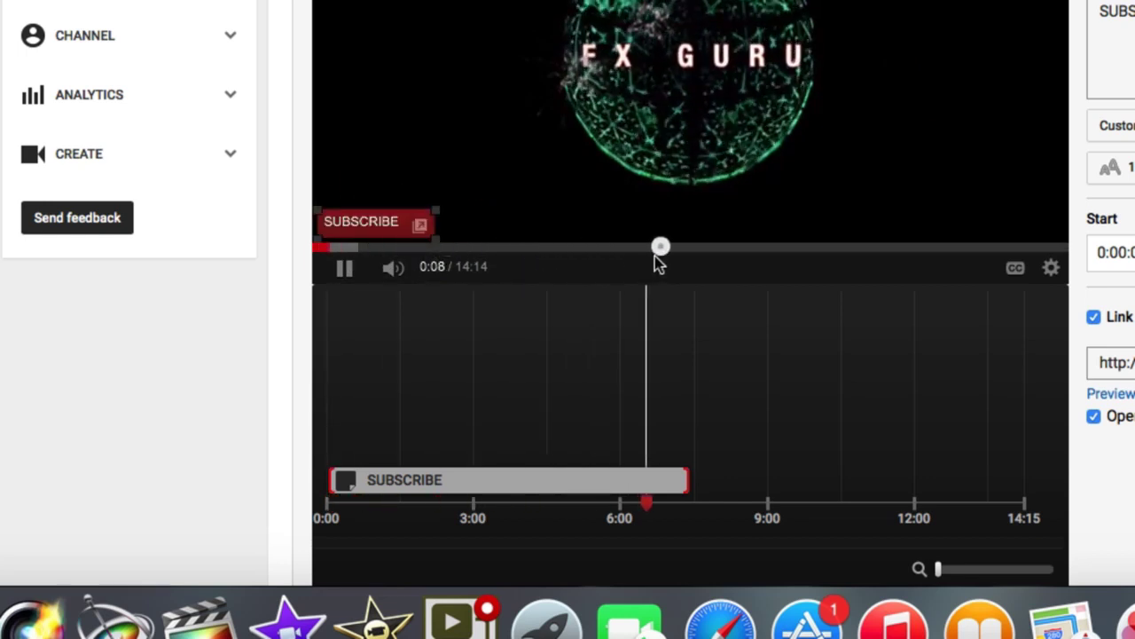
Skip the preview to about 6:50 and confirm the note disappears by 7:27
{"action": "left_click_drag", "start_coordinate": [656, 257], "coordinate": [676, 248]}
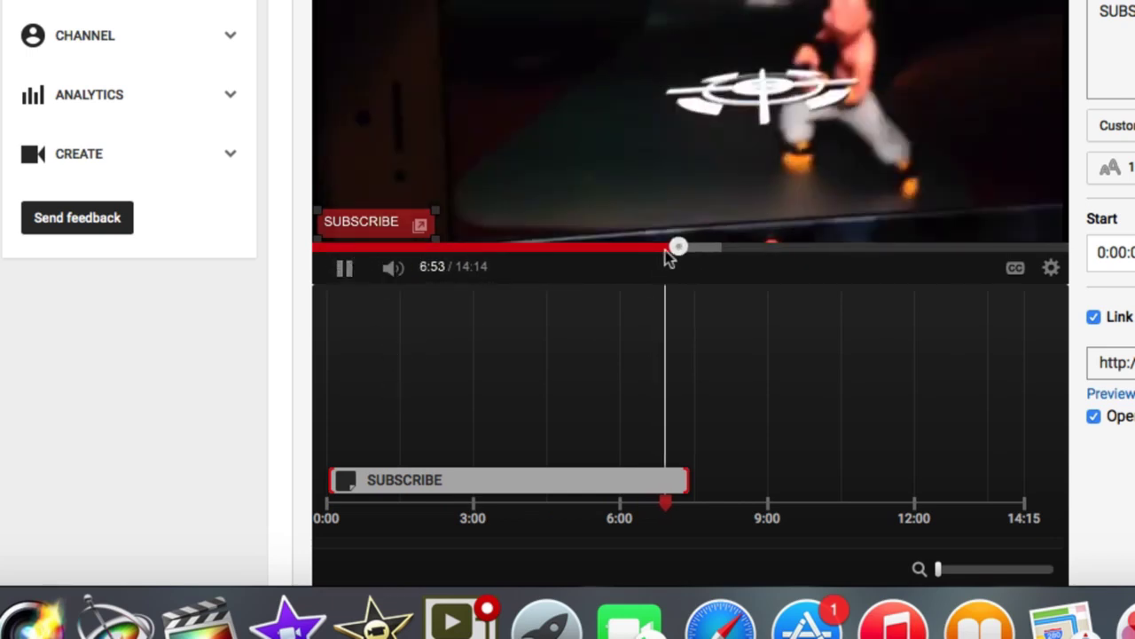
{"action": "scroll", "coordinate": [660, 480], "scroll_direction": "down", "scroll_amount": 1}
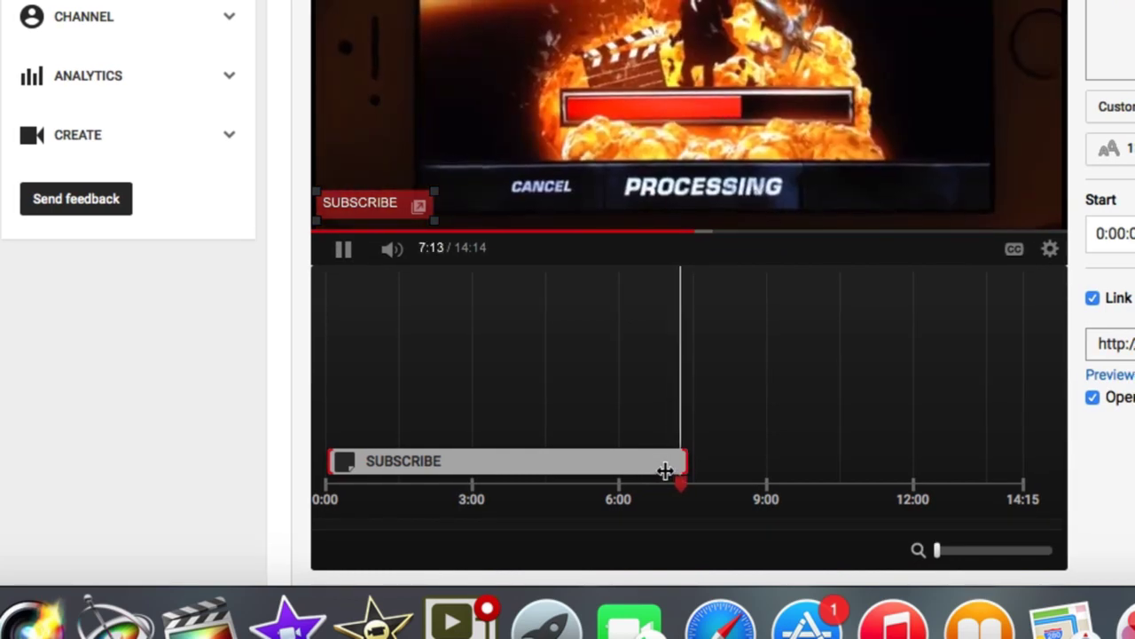
{"action": "scroll", "coordinate": [672, 469], "scroll_direction": "up", "scroll_amount": 1}
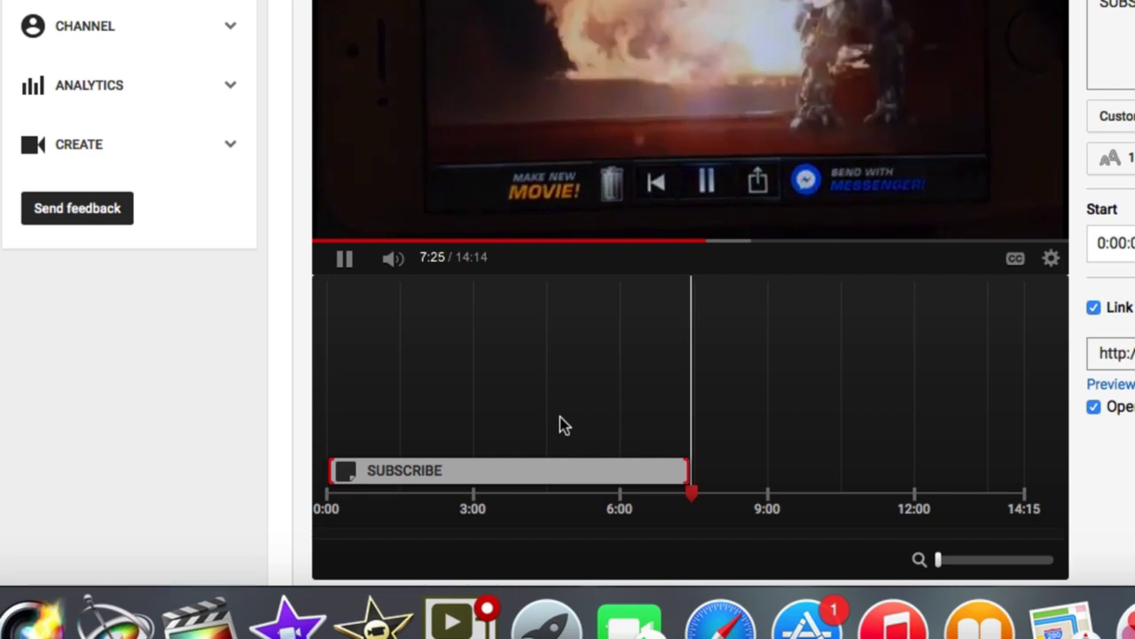
{"action": "scroll", "coordinate": [343, 260], "scroll_direction": "down", "scroll_amount": 1}
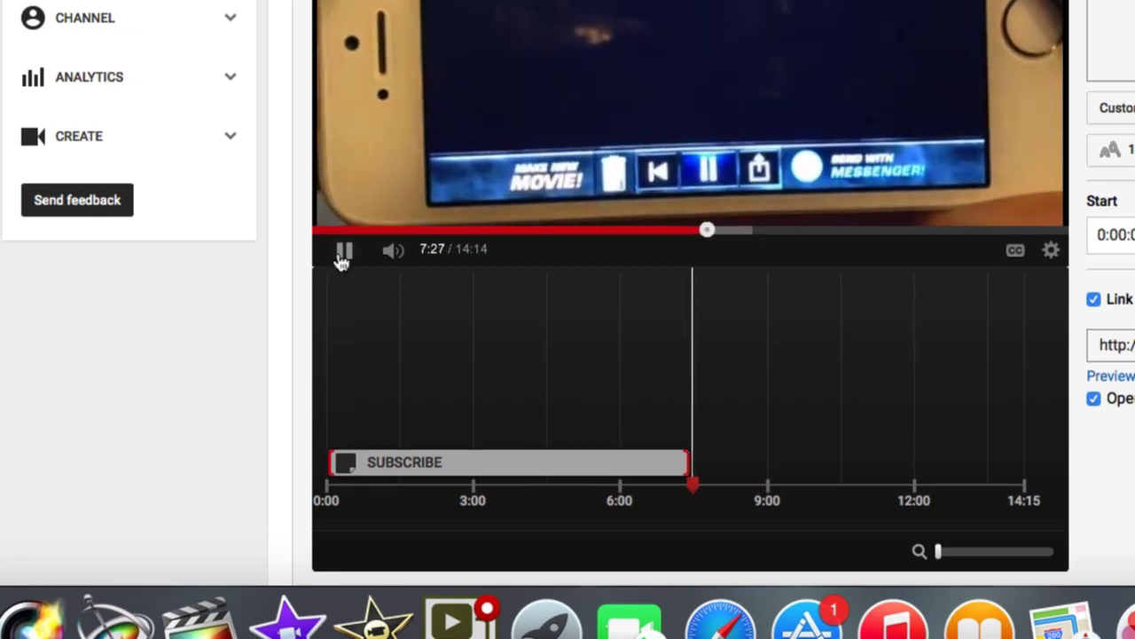